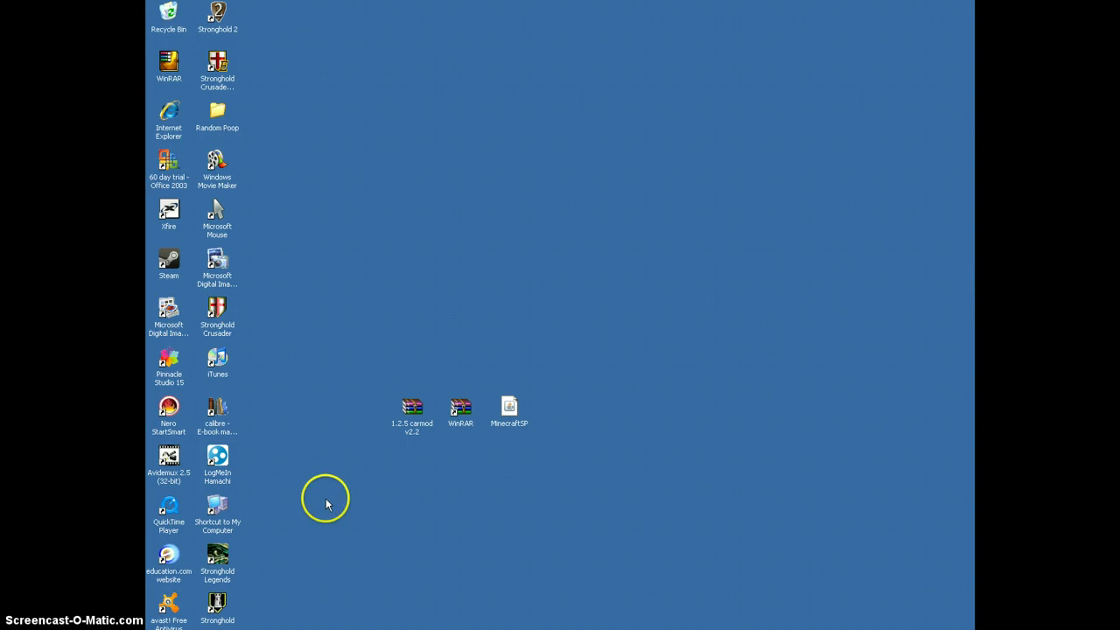
Step: Move the WinRAR, MinecraftSP and 1.2.5 carmod v2.2 icons into one row on the empty middle area of the desktop
left_click(507, 407)
left_click_drag(567, 252, 662, 267)
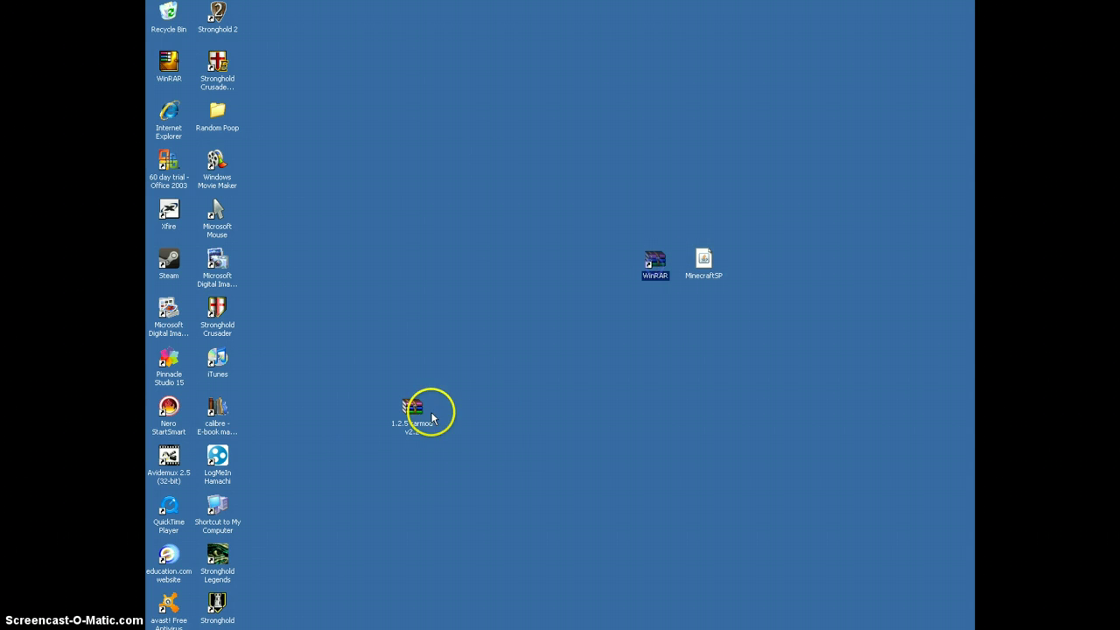
left_click_drag(420, 412, 425, 403)
left_click_drag(551, 269, 569, 270)
left_click(655, 325)
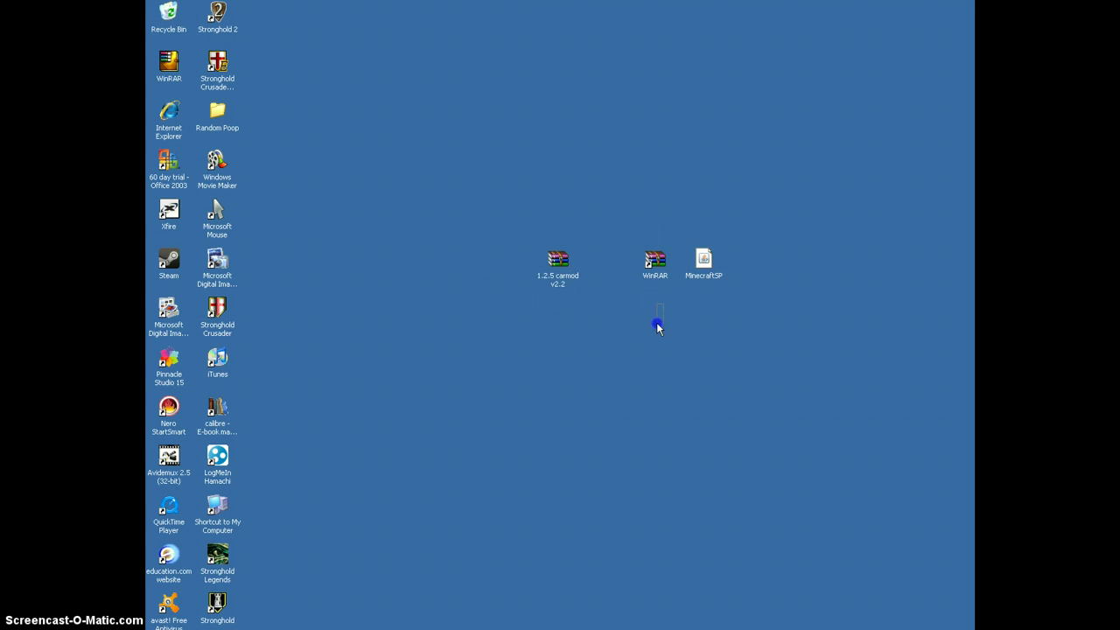
left_click_drag(668, 306, 468, 233)
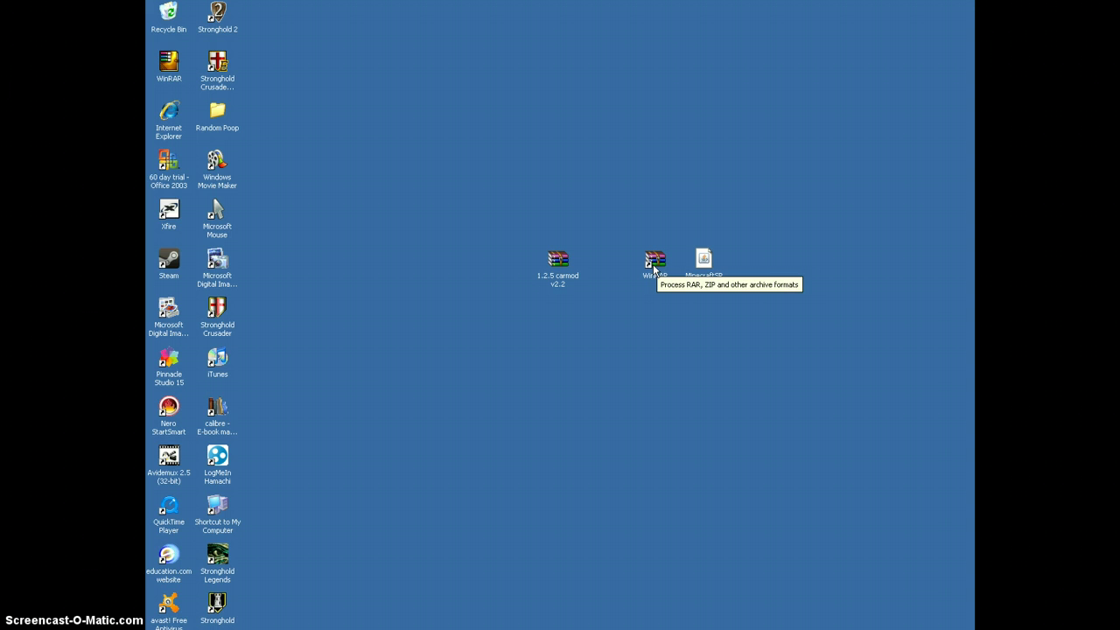
left_click_drag(590, 308, 528, 245)
left_click(616, 307)
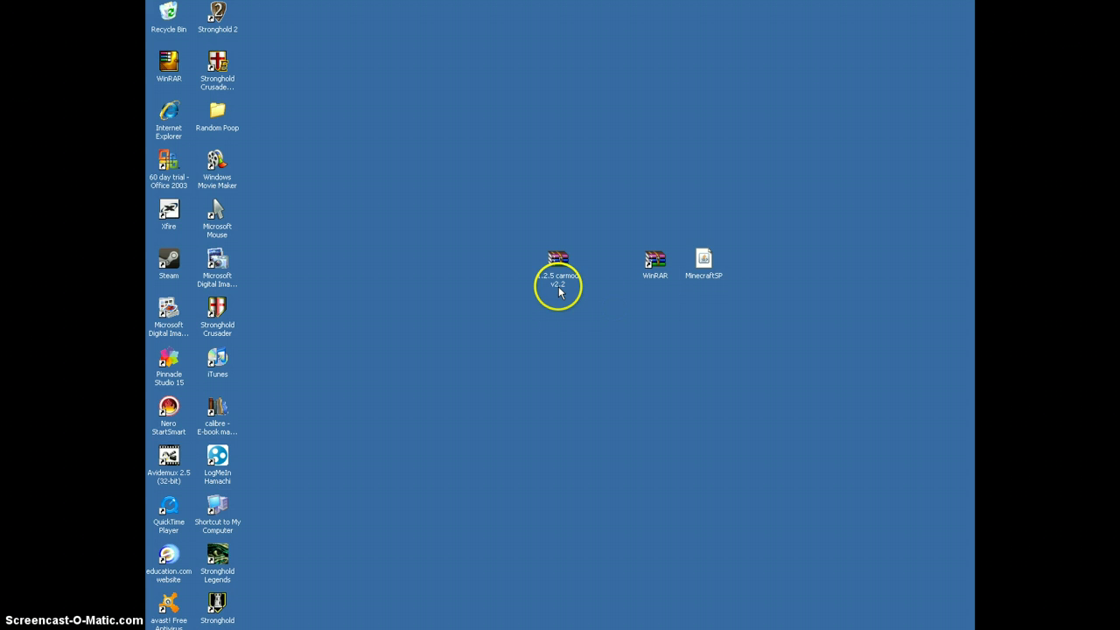
left_click(682, 314)
Step: Move the MinecraftSP icon farther away from the WinRAR shortcut on the desktop
left_click(652, 256)
left_click_drag(704, 259, 774, 278)
left_click(764, 290)
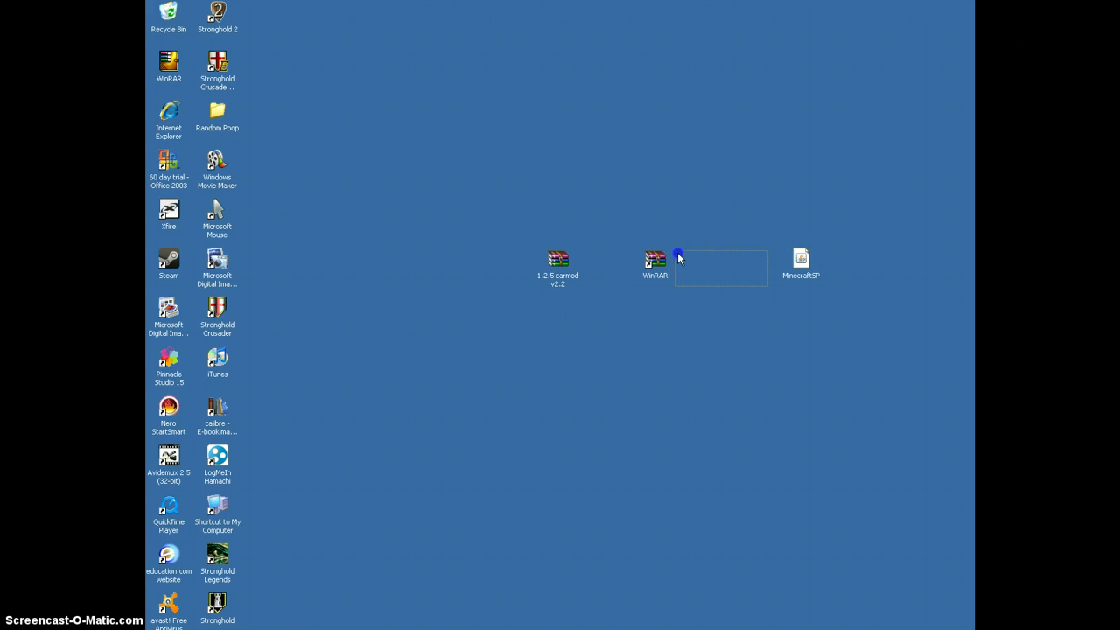
left_click_drag(679, 216, 665, 174)
Step: Launch Minecraft with Force Update enabled and close the game window once it has loaded
left_click(560, 326)
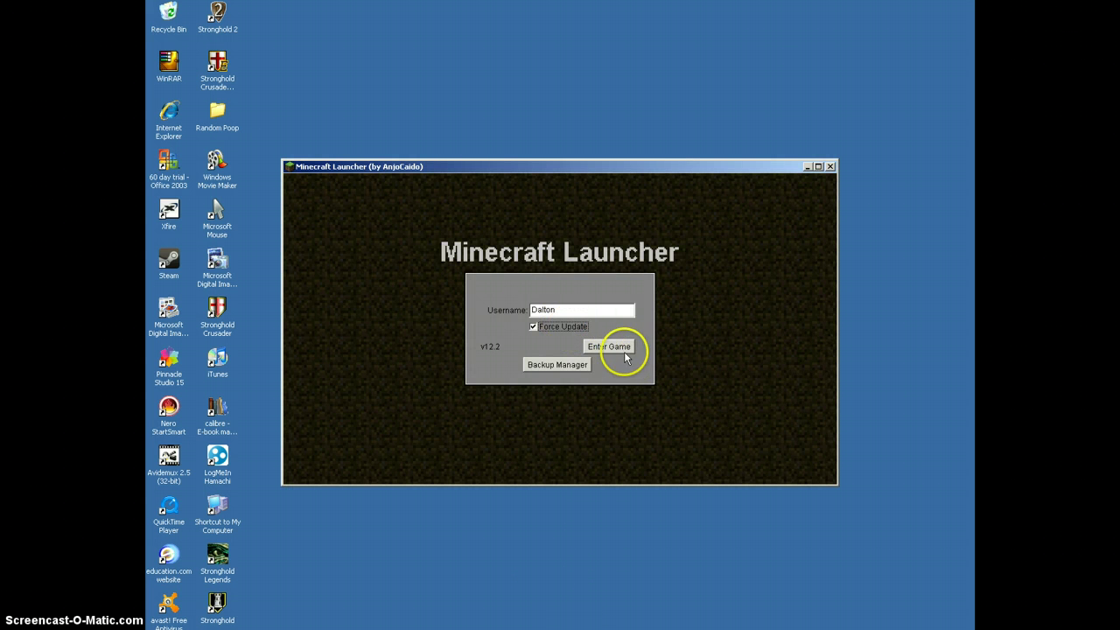
left_click(627, 350)
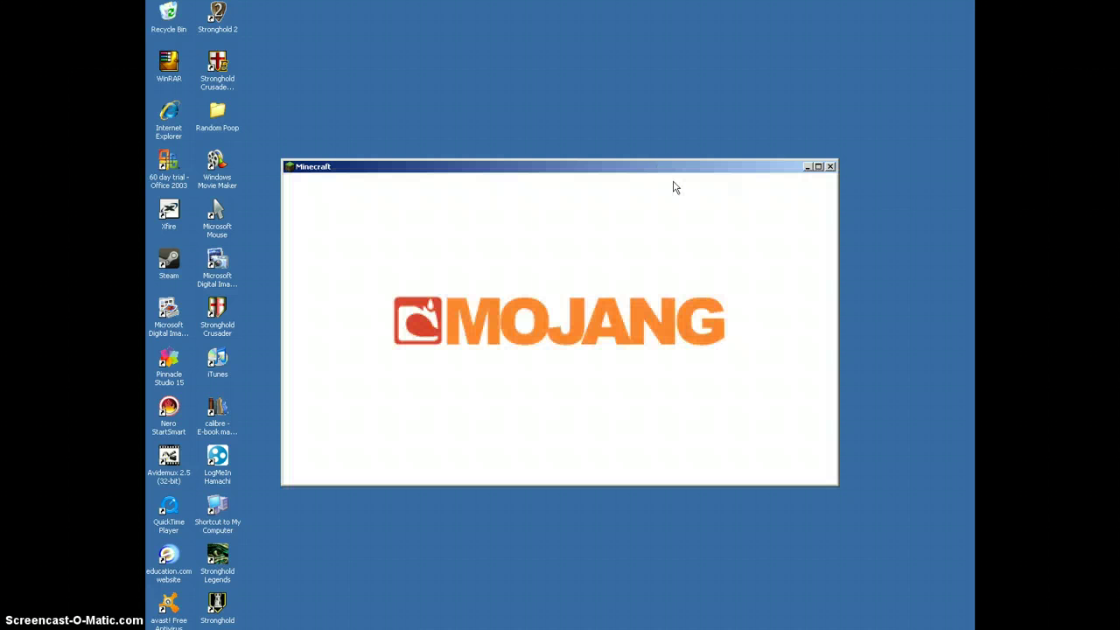
left_click(818, 168)
left_click(829, 167)
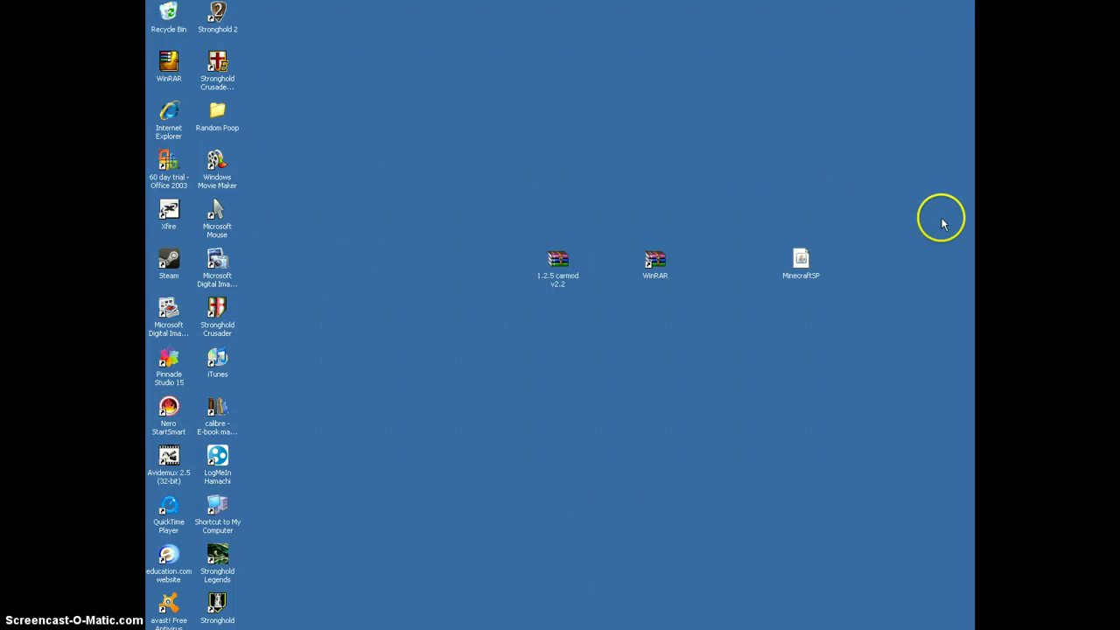
Step: Move the MinecraftSP and WinRAR icons to the upper-right corner of the desktop
left_click_drag(807, 276, 904, 30)
left_click_drag(665, 277, 782, 65)
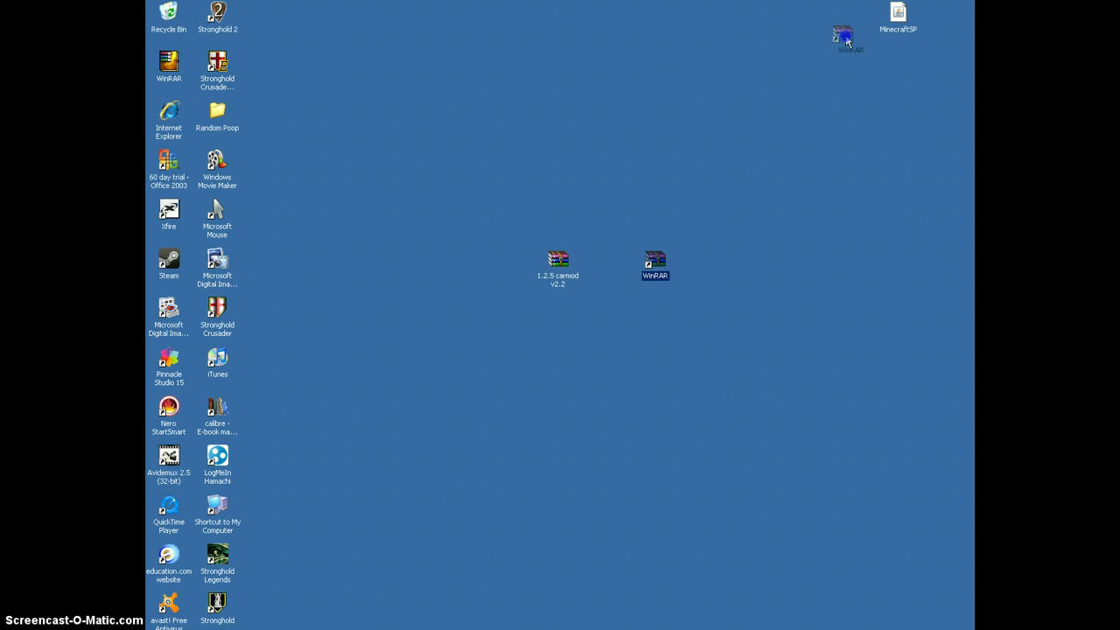
left_click_drag(847, 41, 847, 41)
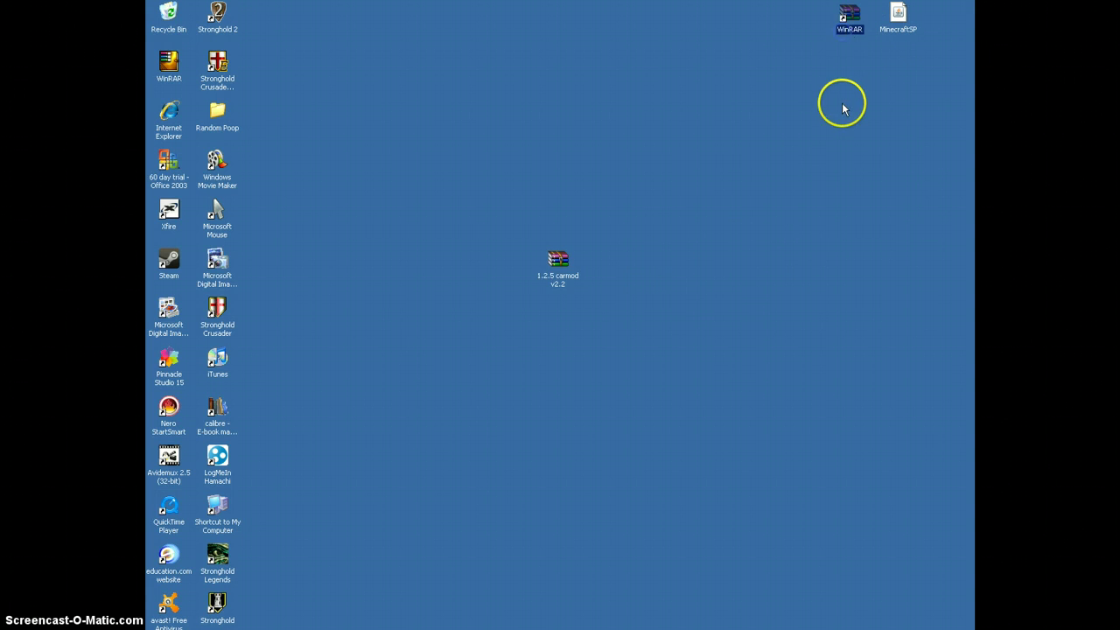
Step: Open the 1.2.5 carmod v2.2 archive in WinRAR and check the download link on the Car Mod forum page
double_click(550, 266)
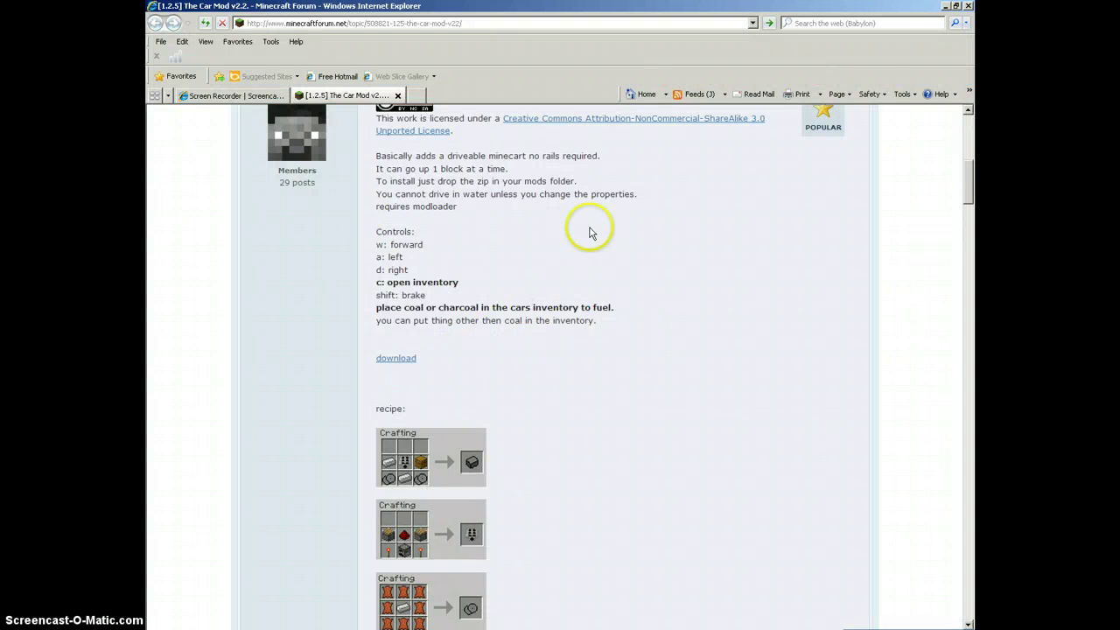
left_click(391, 366)
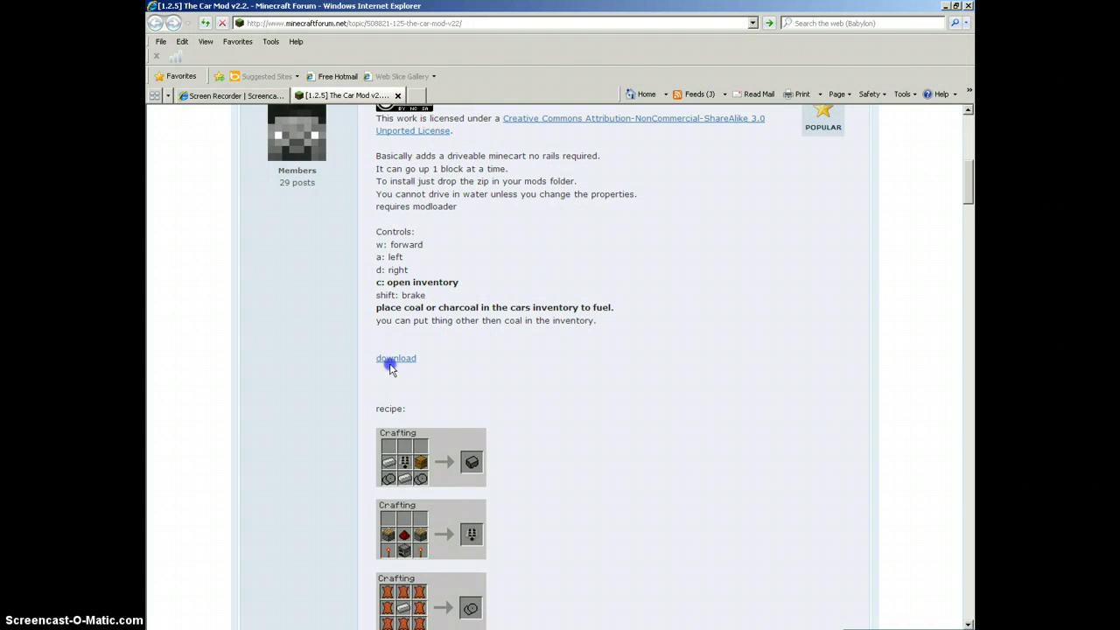
left_click(971, 200)
mouse_move(971, 199)
left_mouse_down()
mouse_move(969, 225)
mouse_move(969, 185)
left_mouse_up()
left_click(954, 7)
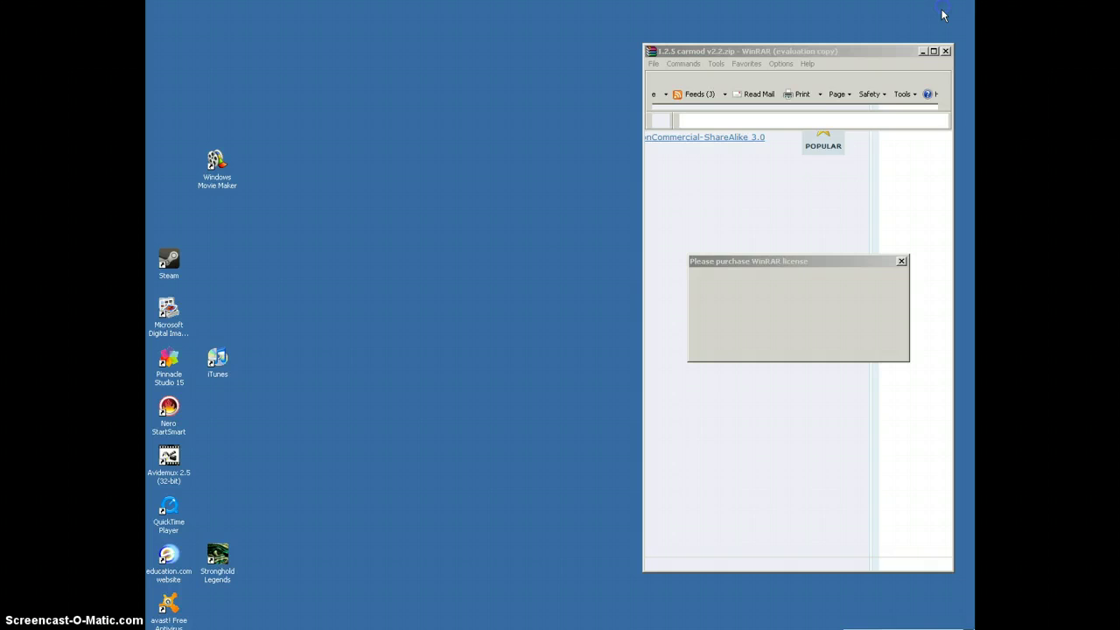
left_click(850, 312)
Step: Move the 1.2.5 carmod v2.2 icon beside the other desktop icons, clear of the open archive window
left_click_drag(558, 262, 373, 182)
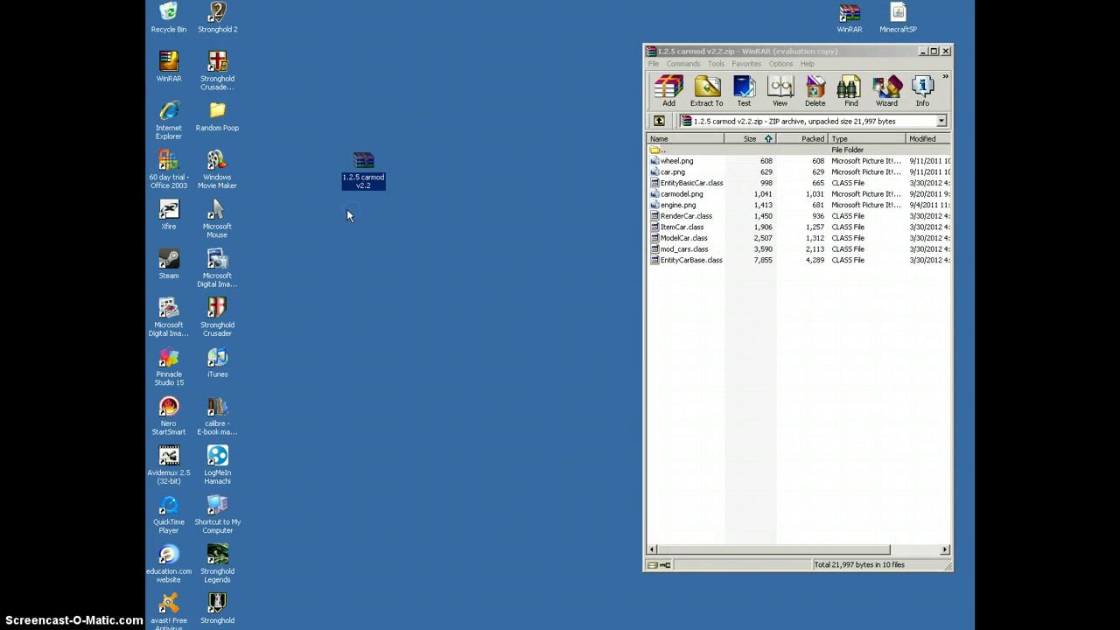
left_click_drag(793, 386, 691, 117)
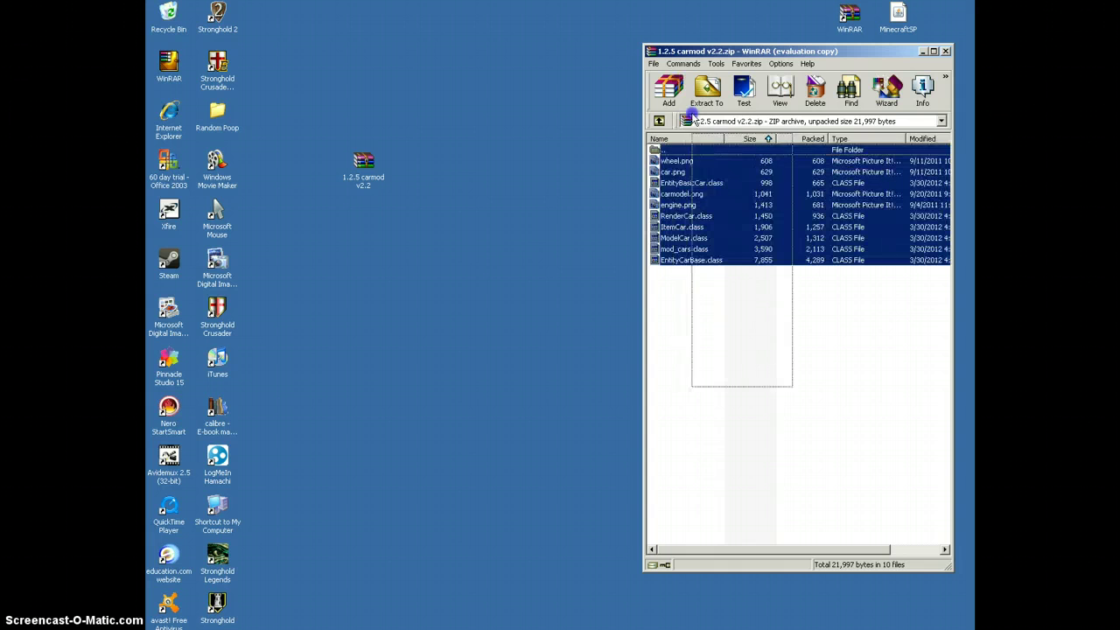
left_click(719, 335)
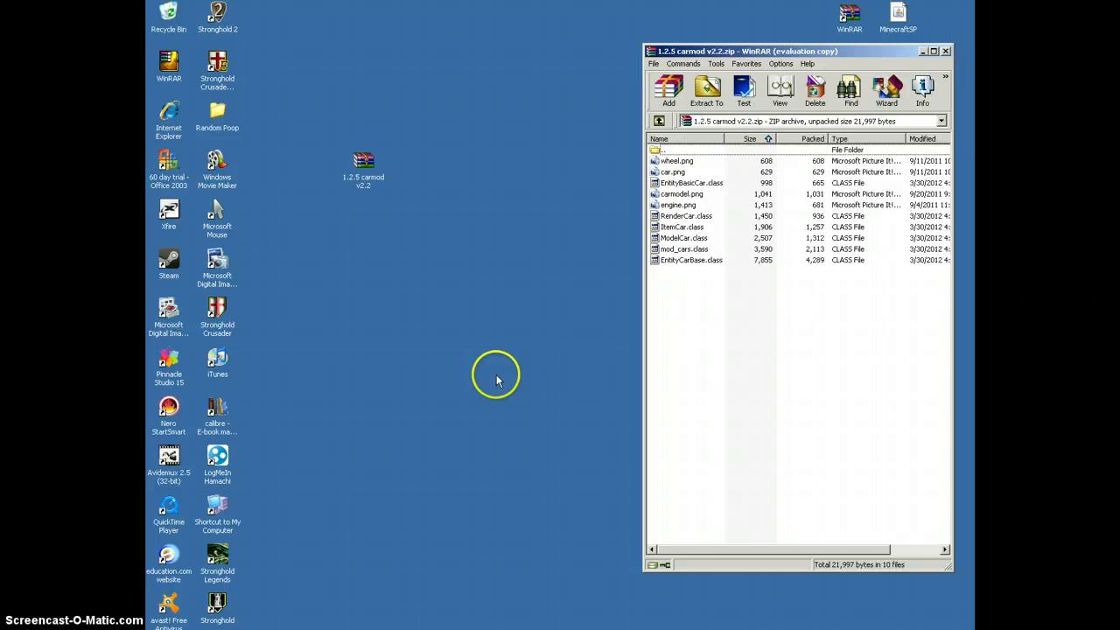
Step: Open the Application Data folder by running %appdata%
left_click(175, 628)
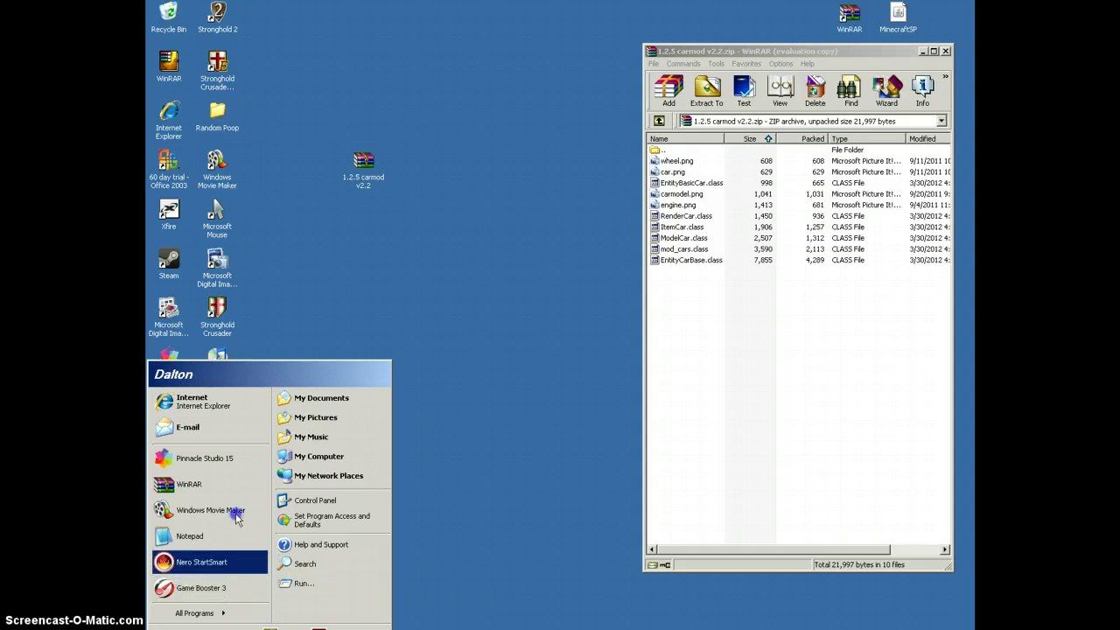
mouse_move(233, 620)
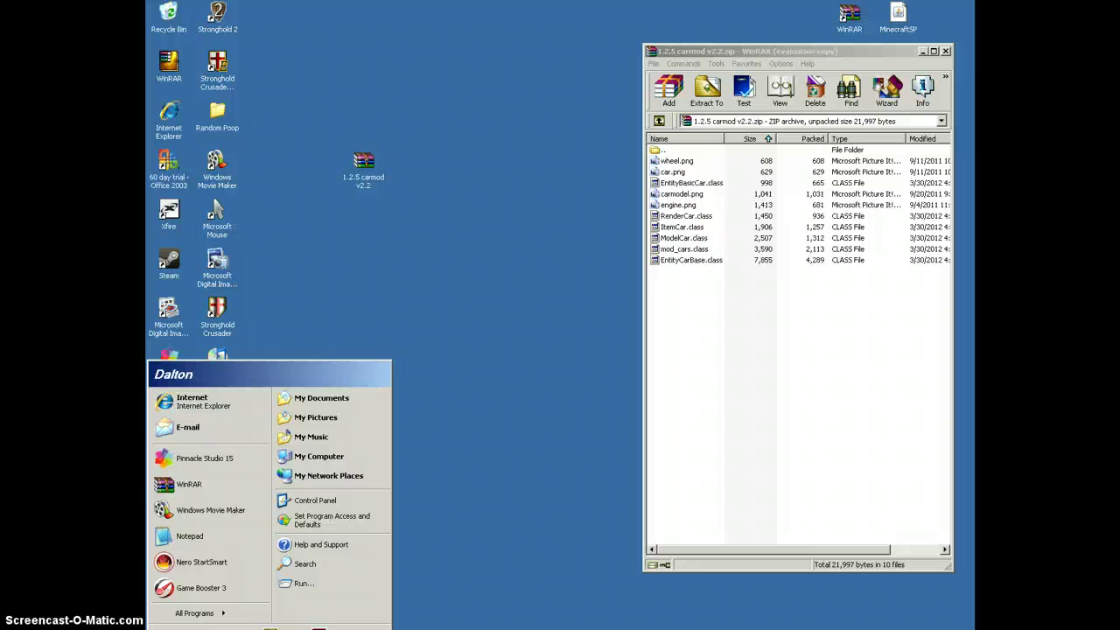
left_click(315, 585)
left_click_drag(255, 538, 496, 343)
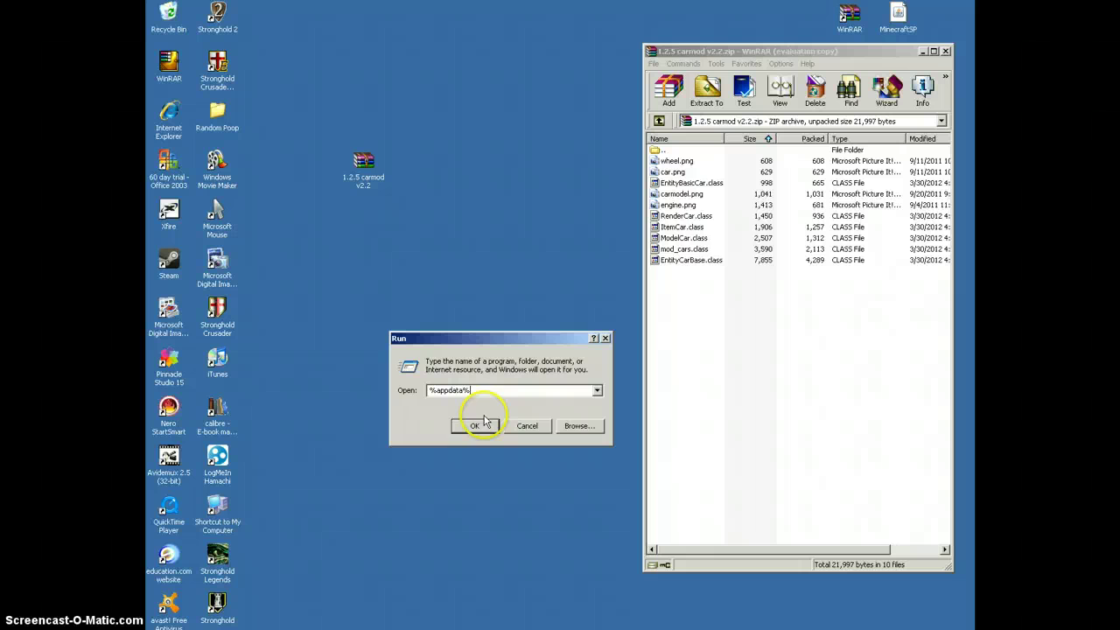
left_click(479, 426)
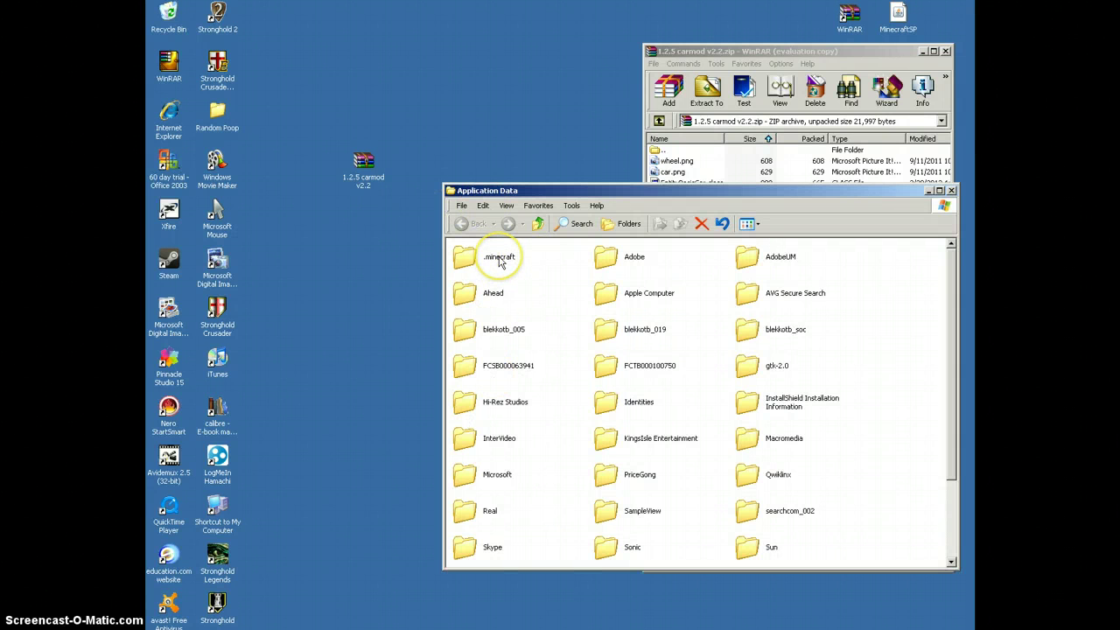
Step: Open the minecraft jar file from the .minecraft bin folder with WinRAR archiver
double_click(501, 261)
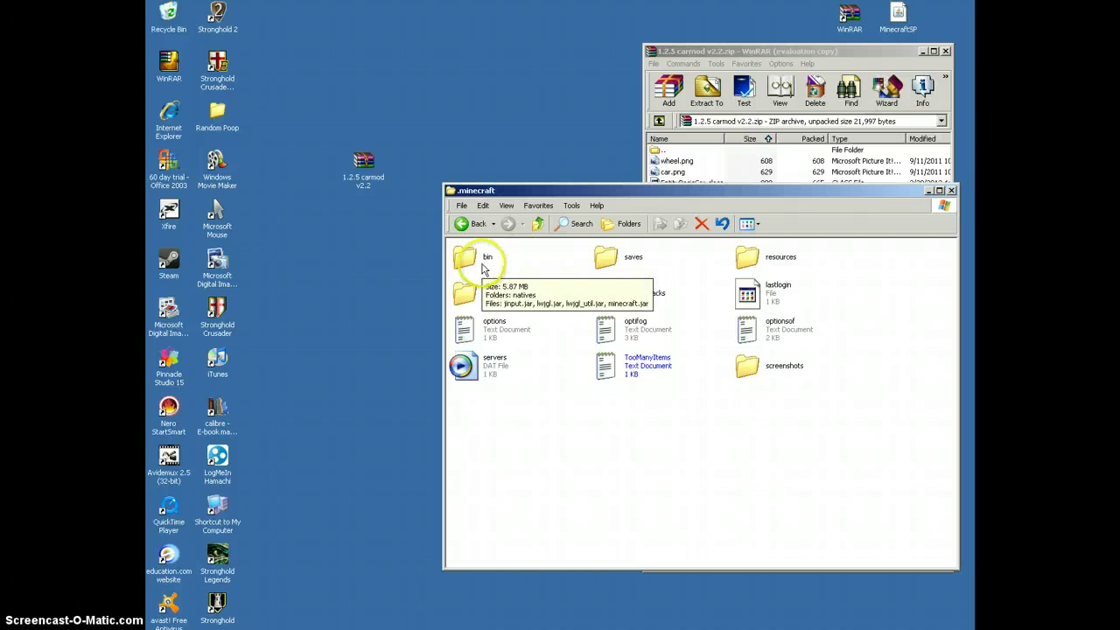
double_click(486, 258)
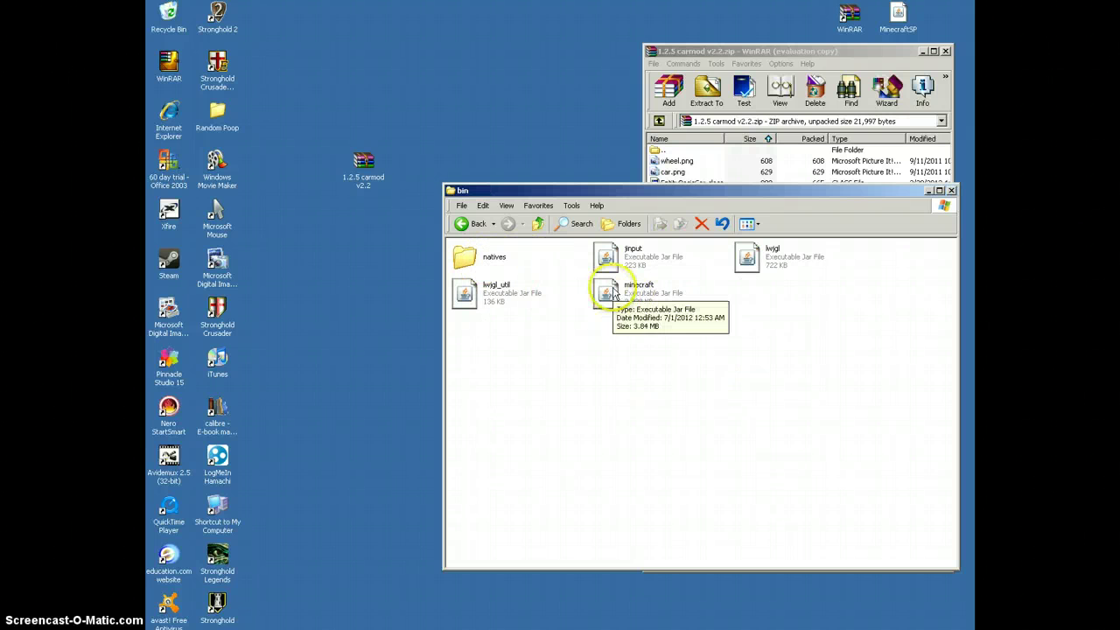
left_click_drag(604, 363, 525, 297)
left_click(753, 495)
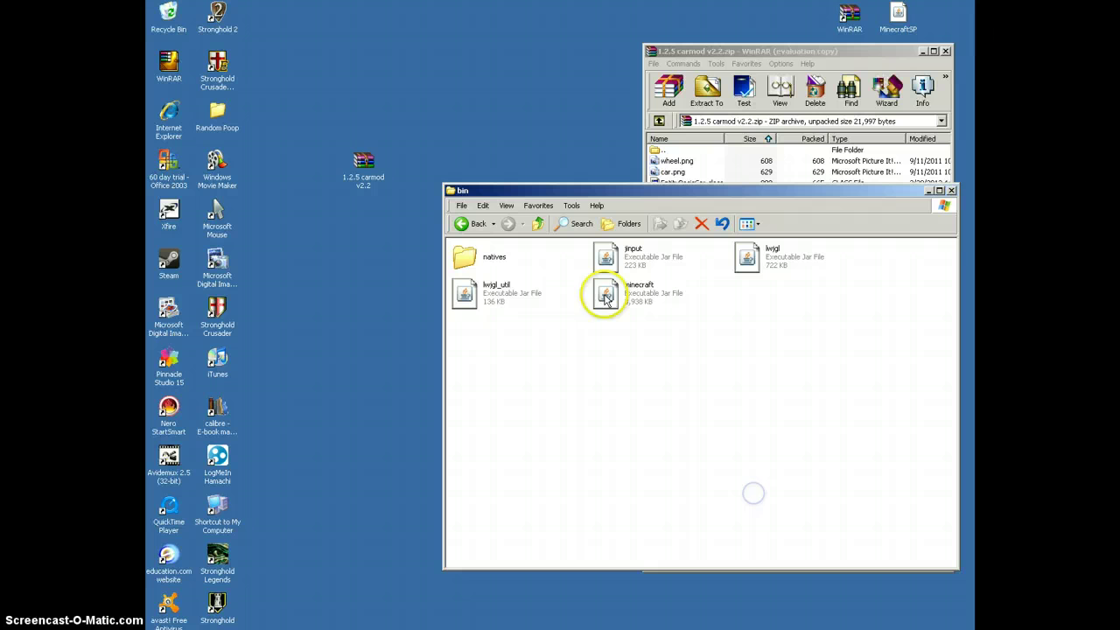
right_click(605, 296)
mouse_move(645, 318)
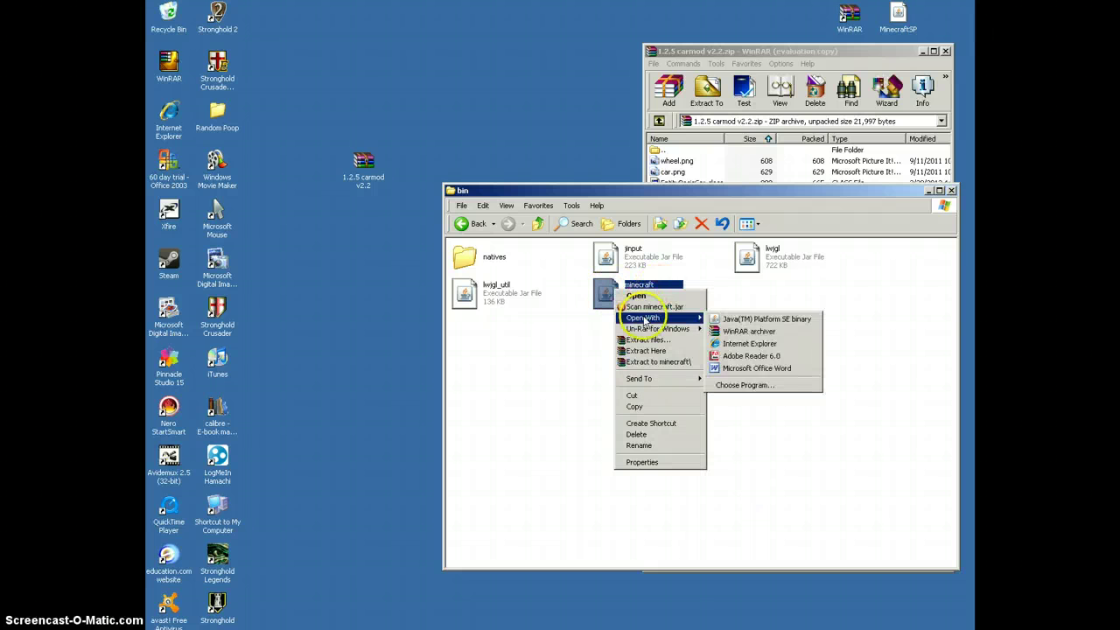
left_click(731, 332)
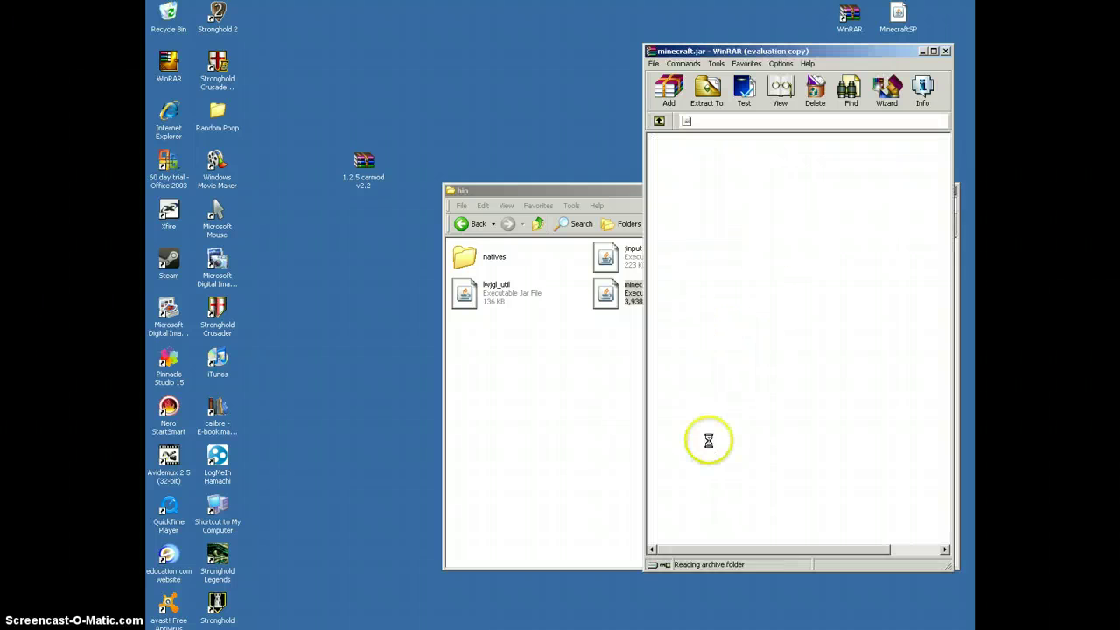
Step: Clear away the bin folder window and place the minecraft.jar archive window beside the car mod archive window
left_click(604, 190)
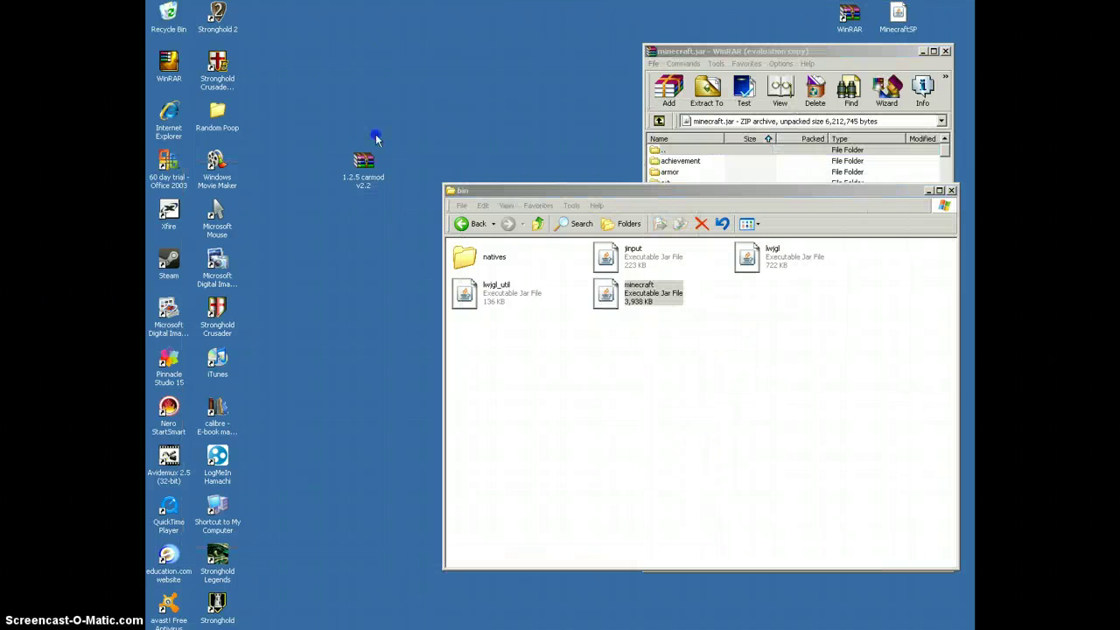
left_click(630, 338)
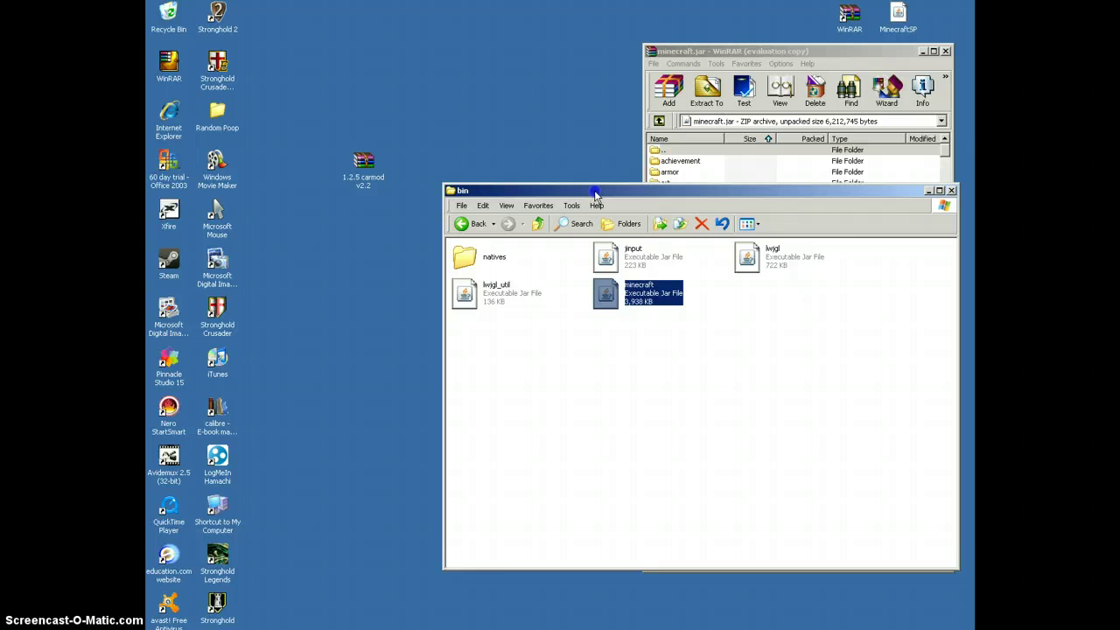
left_click_drag(595, 190, 339, 150)
left_click(695, 149)
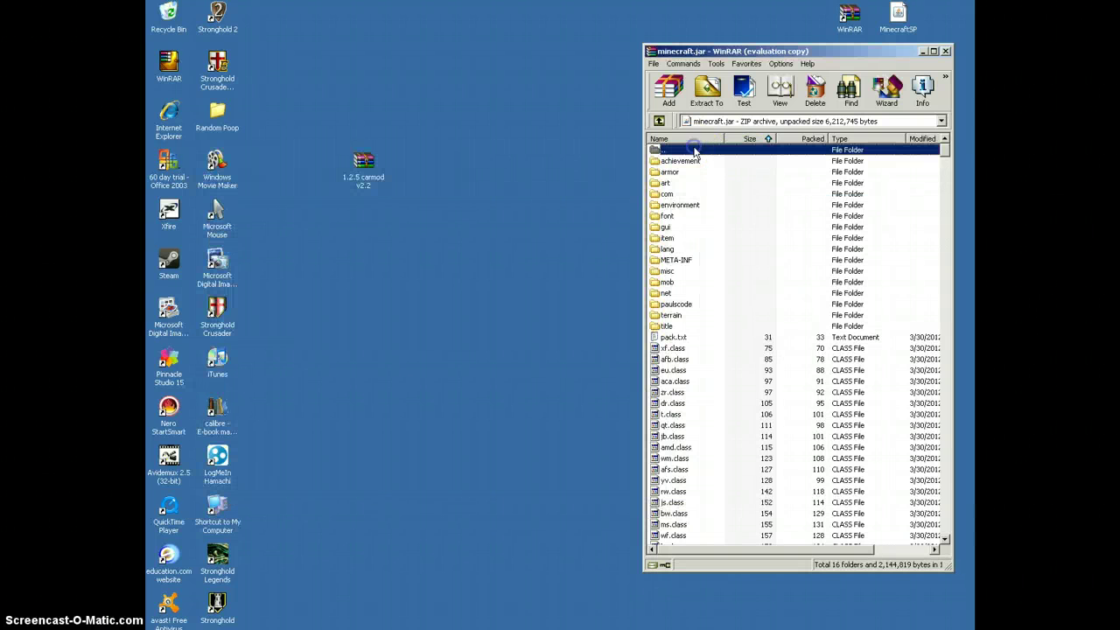
left_click_drag(748, 55, 440, 65)
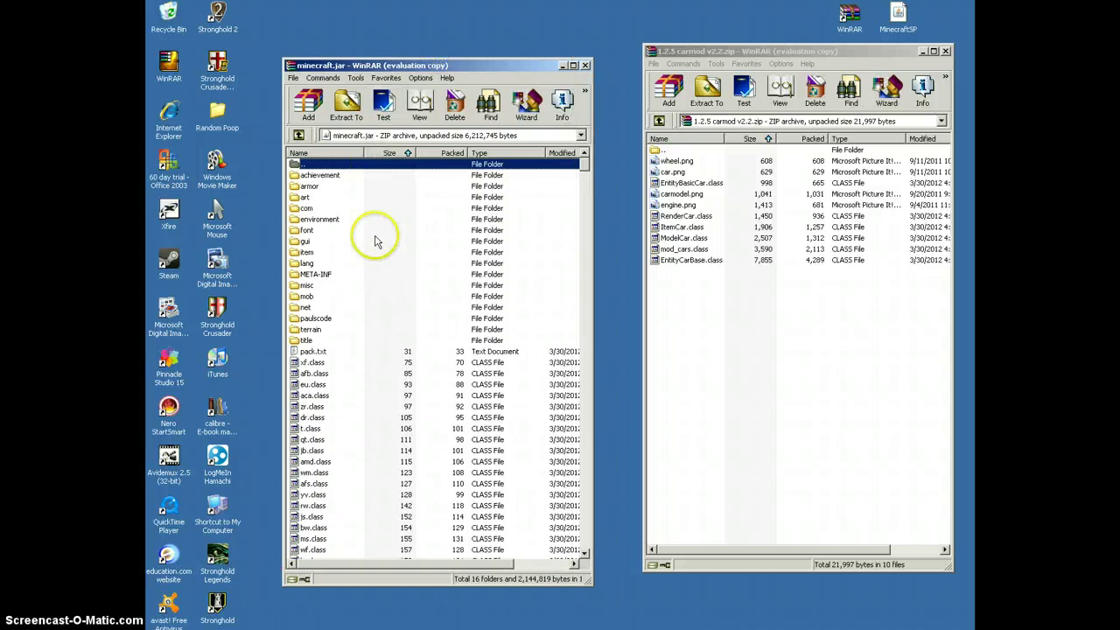
Step: Delete the META-INF folder from the minecraft.jar archive
right_click(311, 277)
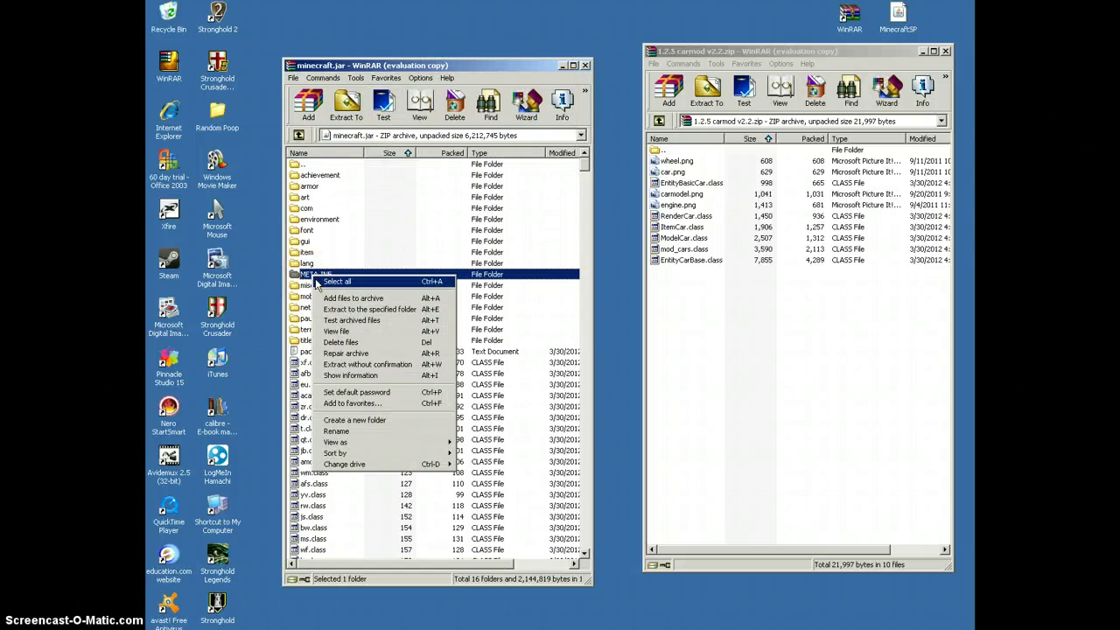
left_click(346, 342)
left_click(537, 359)
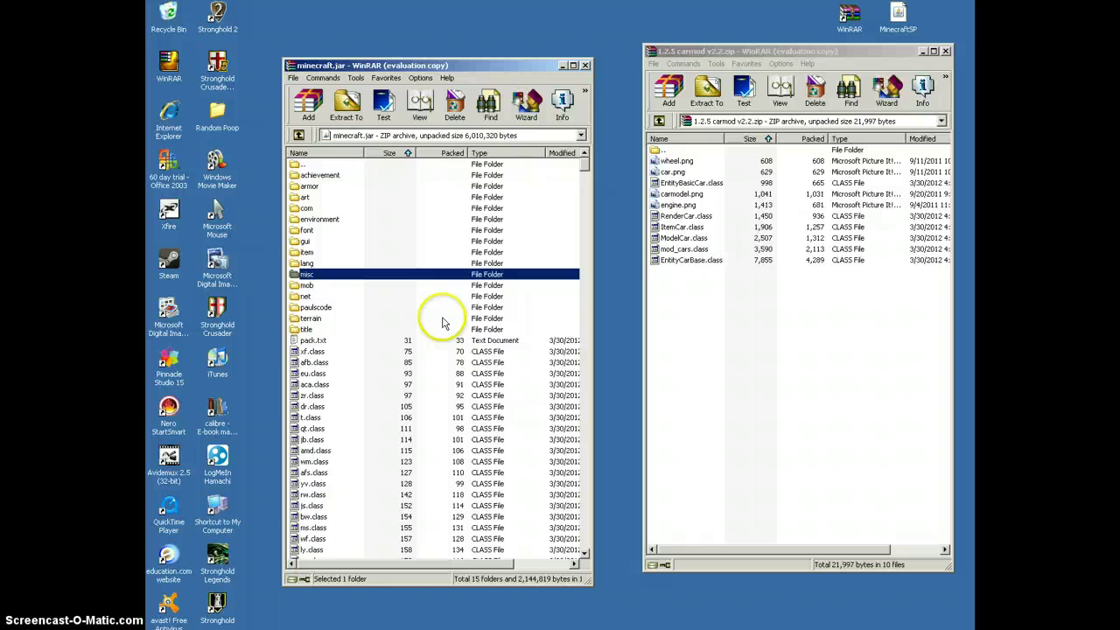
Step: Add all files from the 1.2.5 carmod v2.2 archive to minecraft.jar, using ZIP format and the Add and replace files mode
left_click(748, 311)
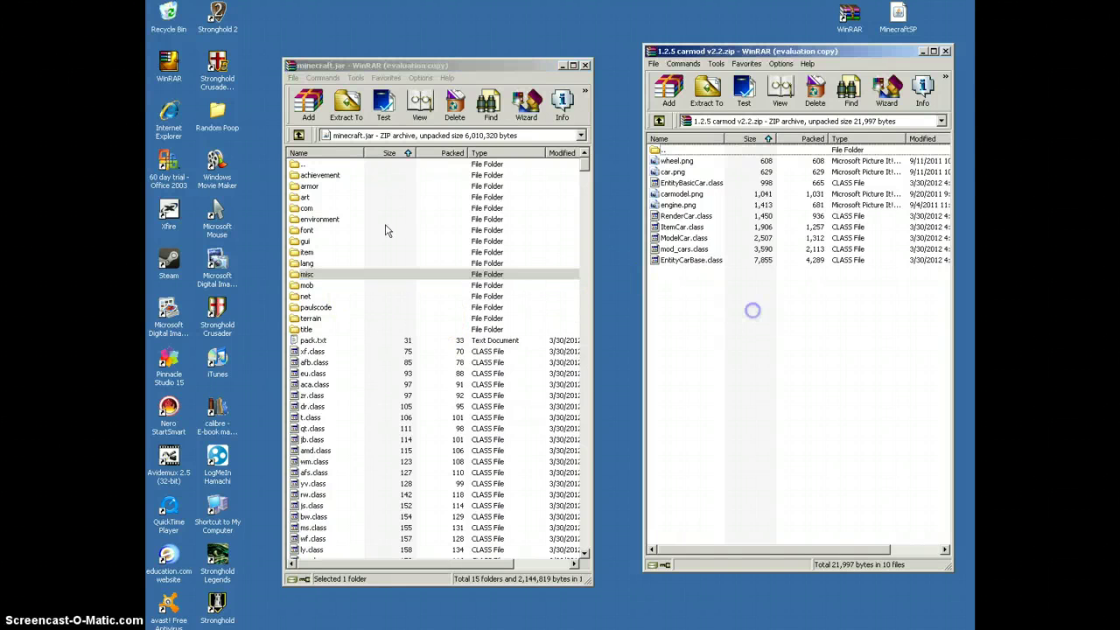
left_click_drag(736, 360, 677, 164)
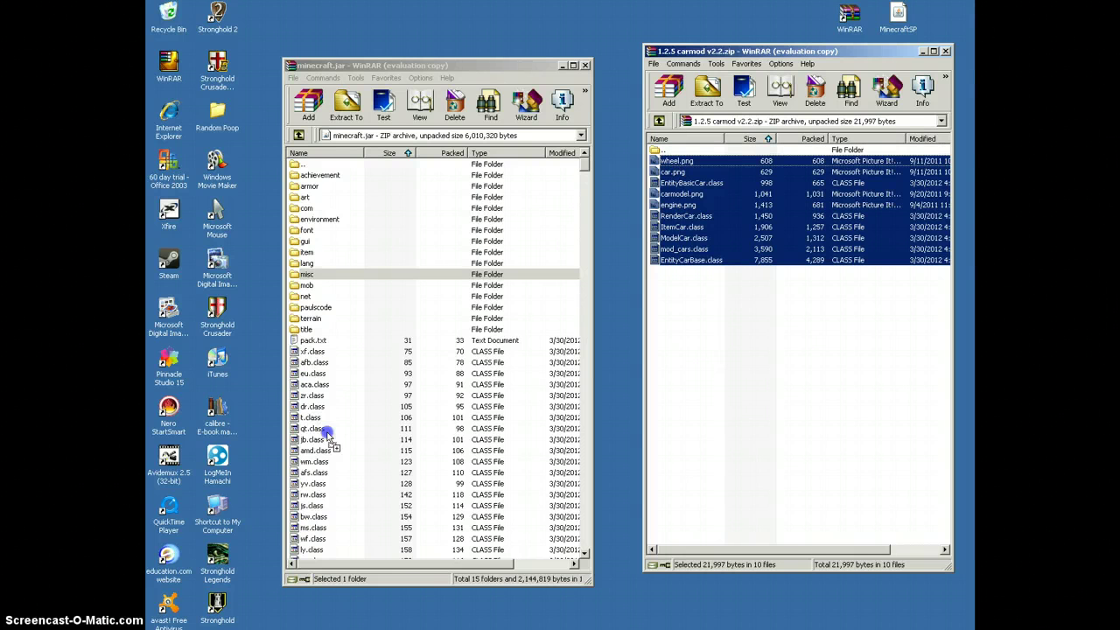
left_click_drag(339, 433, 337, 468)
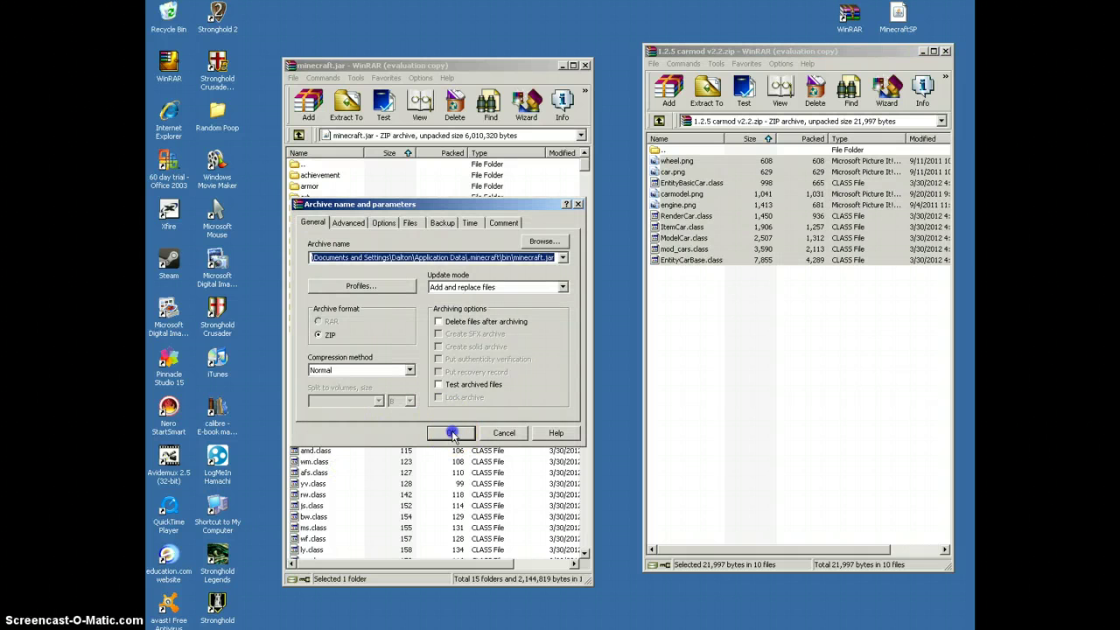
left_click(452, 435)
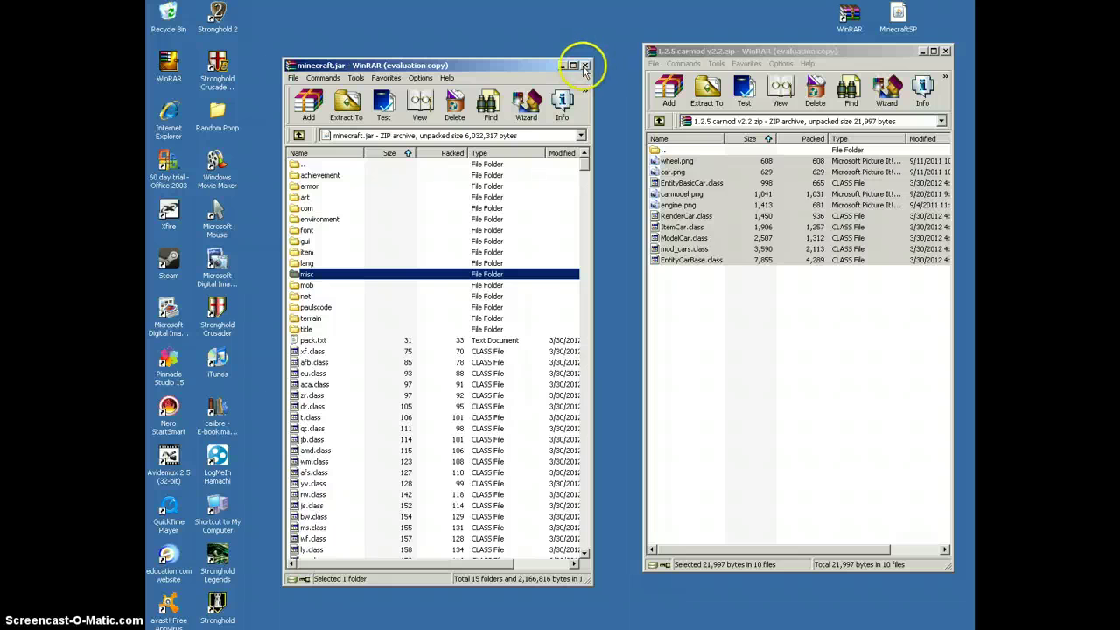
Step: Close the 1.2.5 carmod v2.2 archive window and the minecraft.jar archive window
left_click(944, 50)
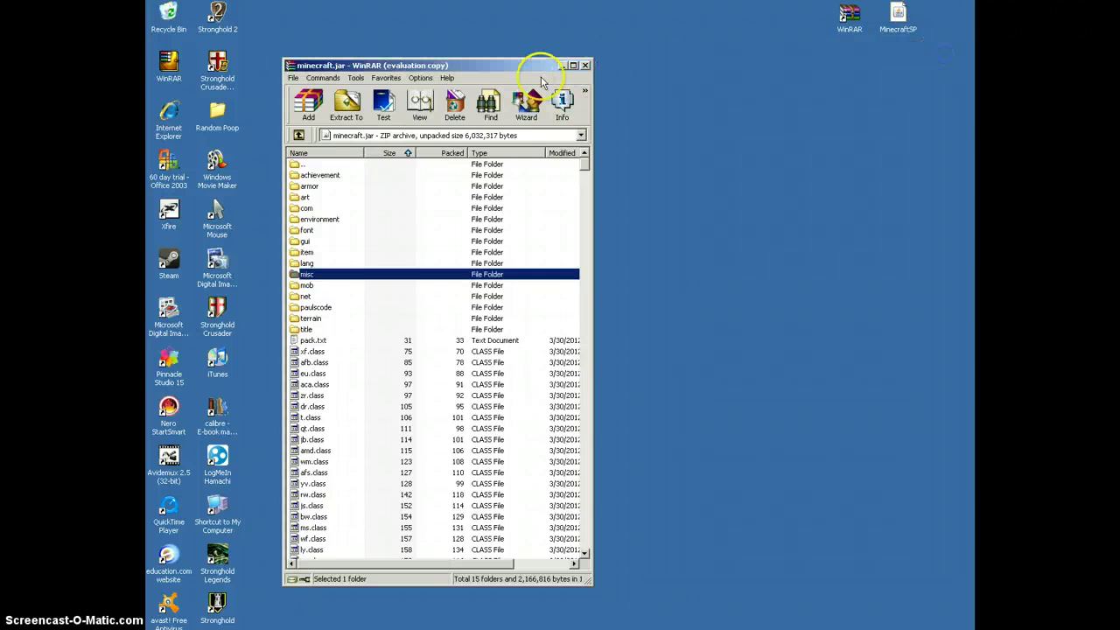
left_click(573, 65)
left_click(966, 7)
left_click_drag(878, 109, 201, 525)
left_click(467, 358)
left_click_drag(515, 527, 683, 400)
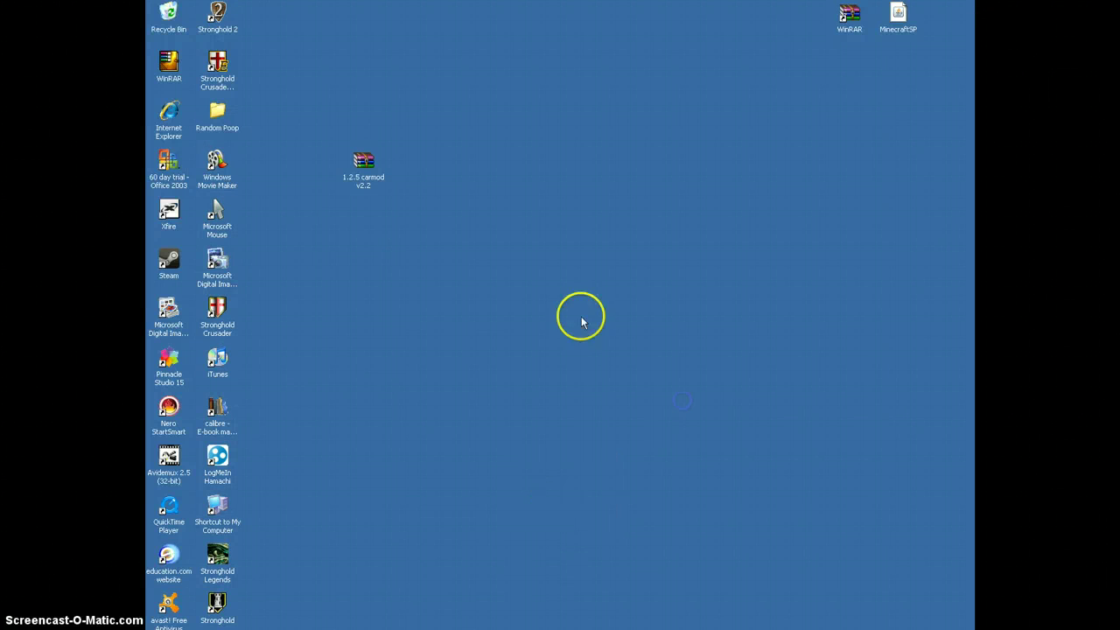
left_click(674, 137)
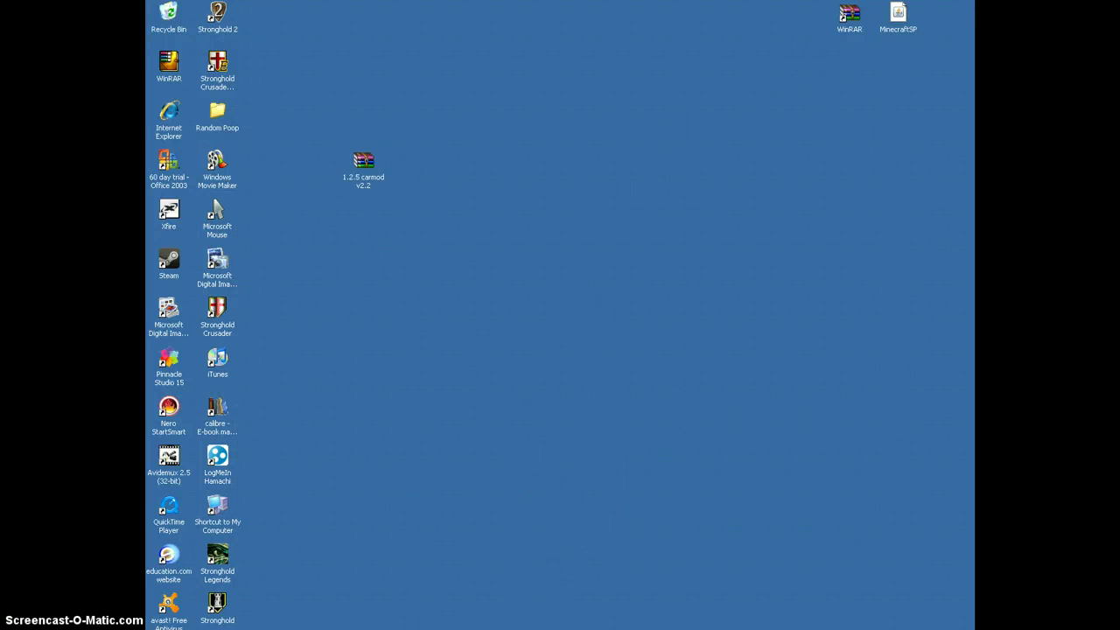
Step: Launch MinecraftSP from the desktop to check the Minecraft Launcher, and close it again
double_click(899, 15)
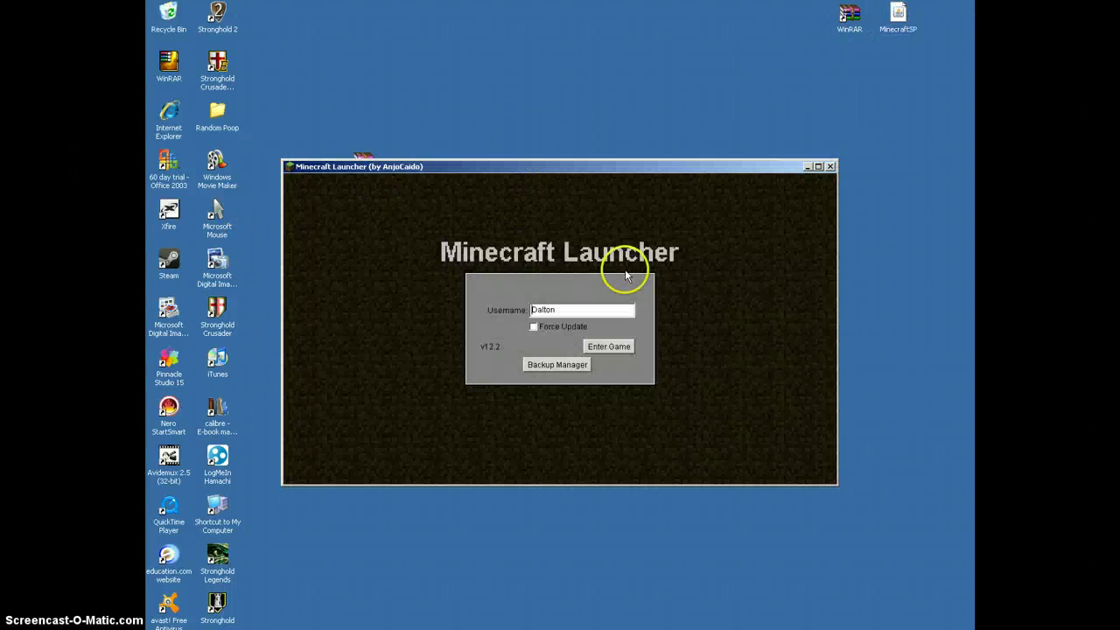
left_click(832, 167)
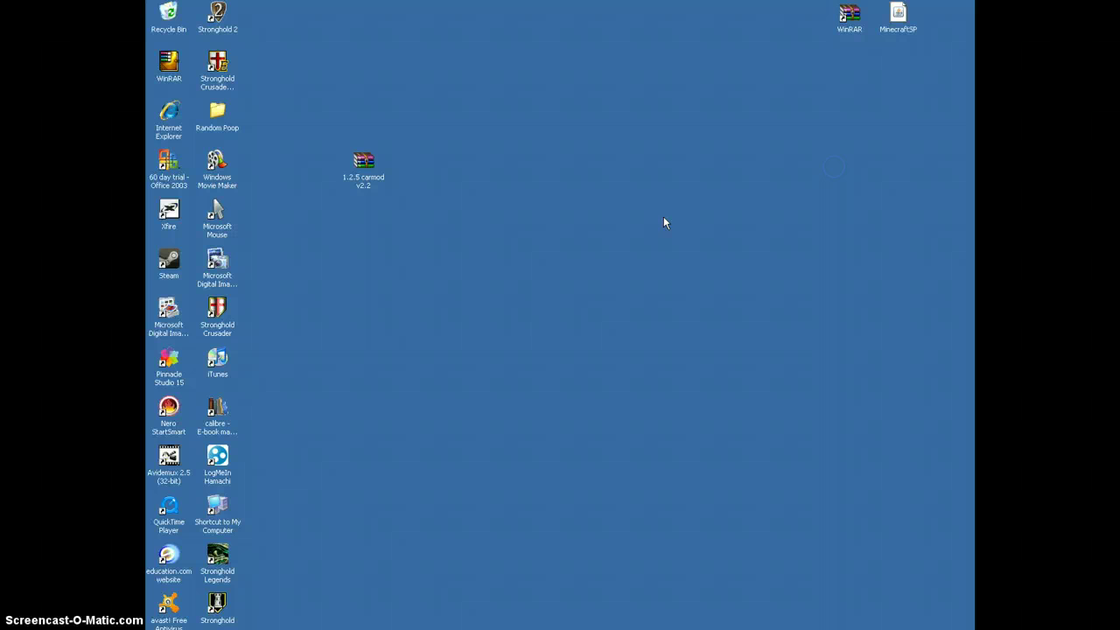
key("alt+Tab")
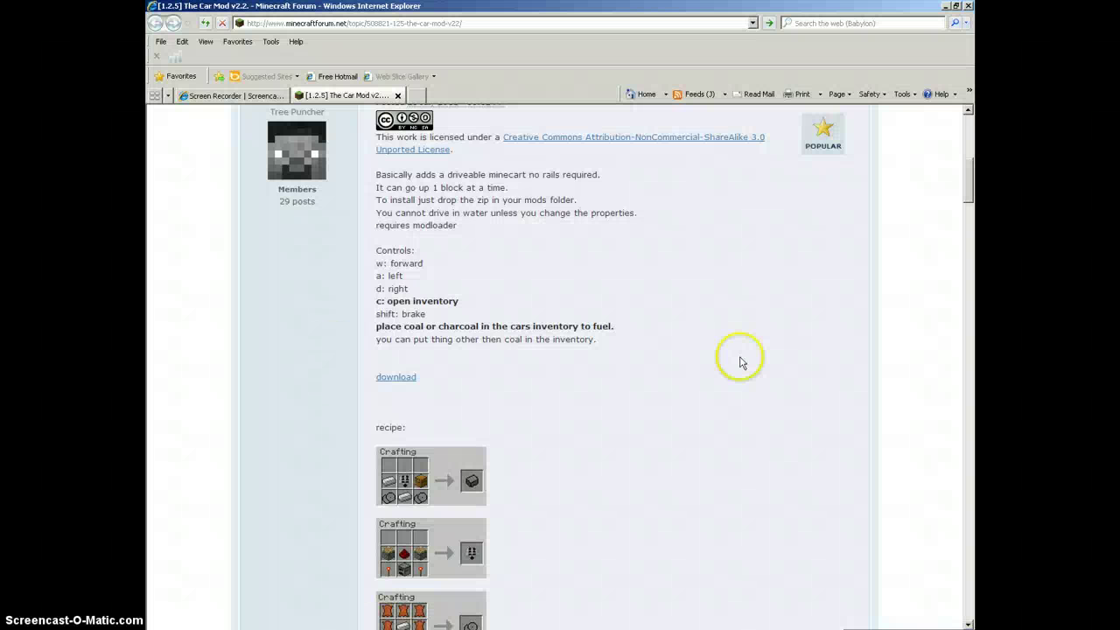
left_click(946, 7)
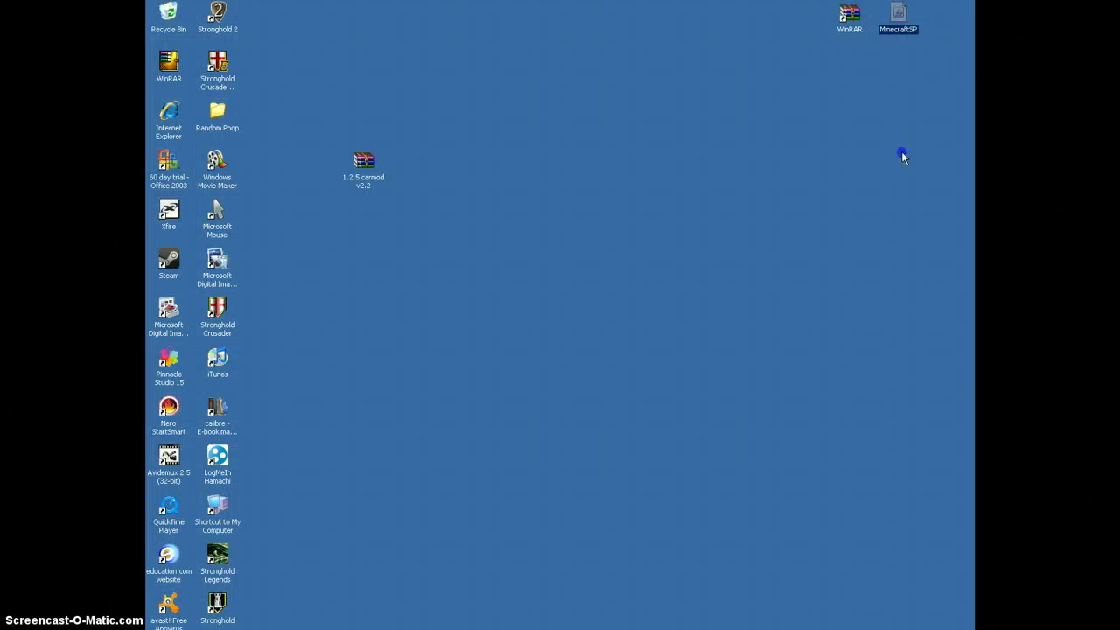
left_click_drag(903, 151, 765, 89)
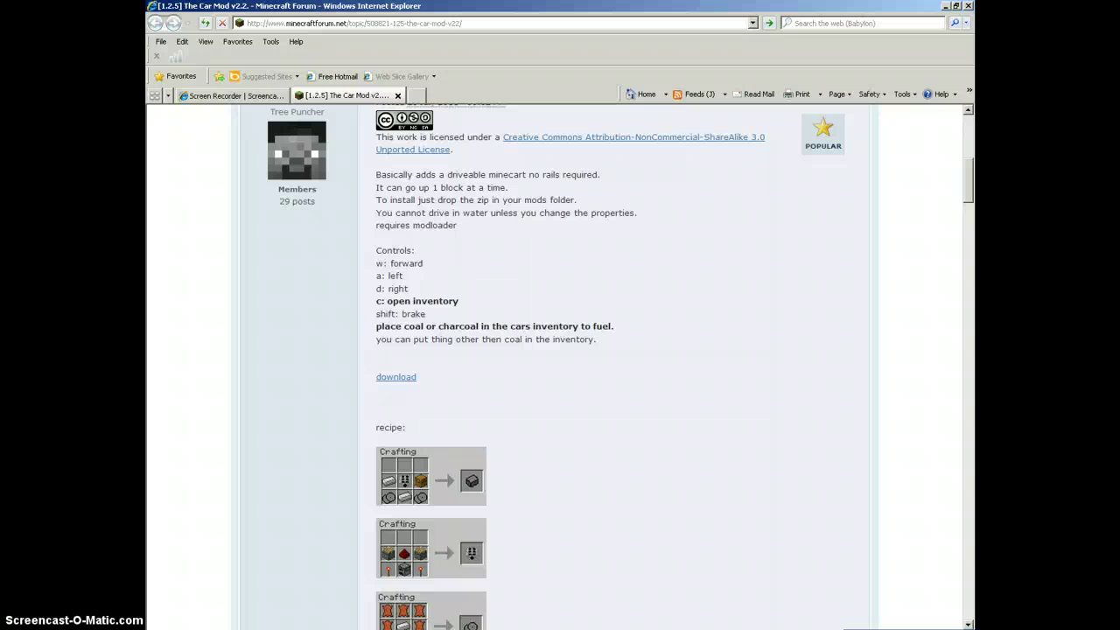
key("alt+p")
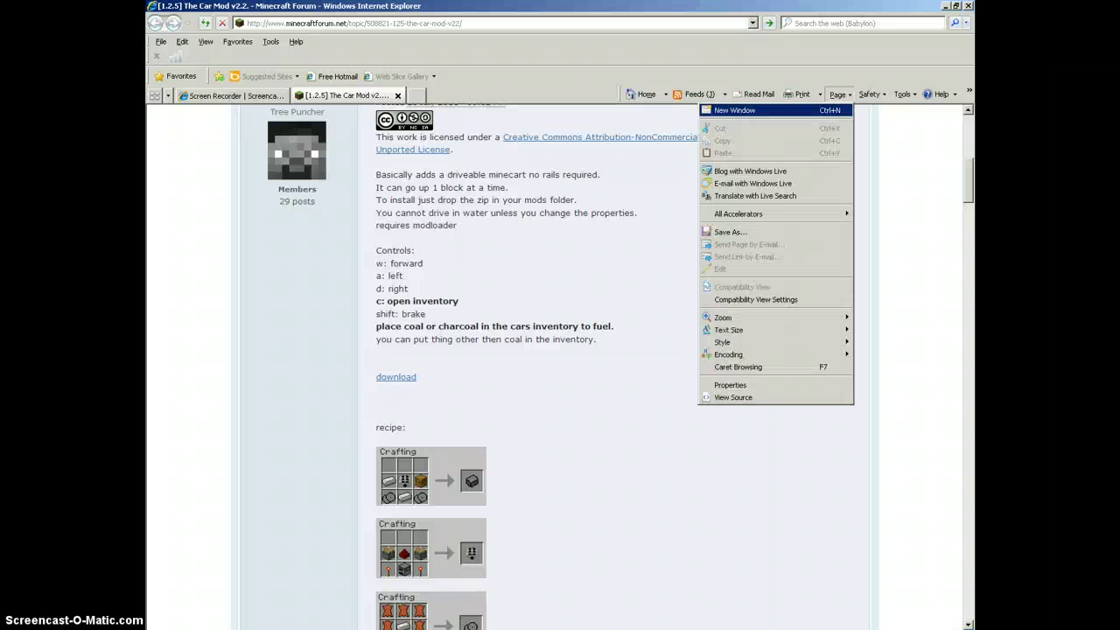